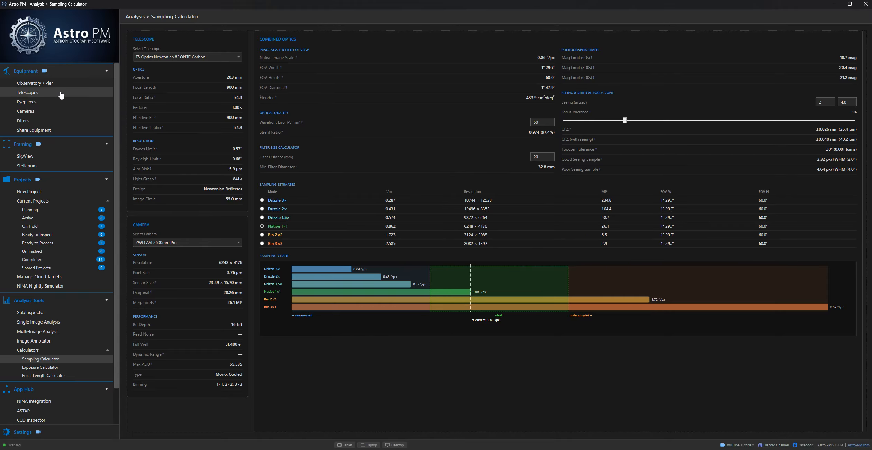
Step: Open the telescope equipment page and review the list of saved telescopes
click(26, 94)
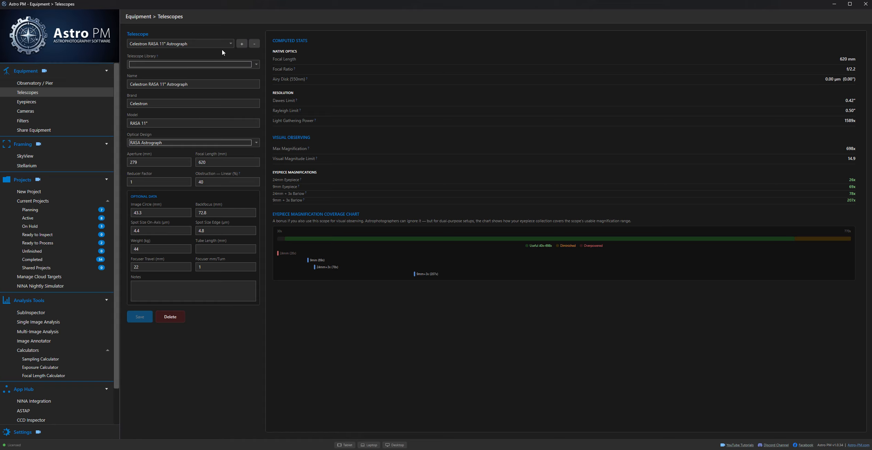
click(230, 44)
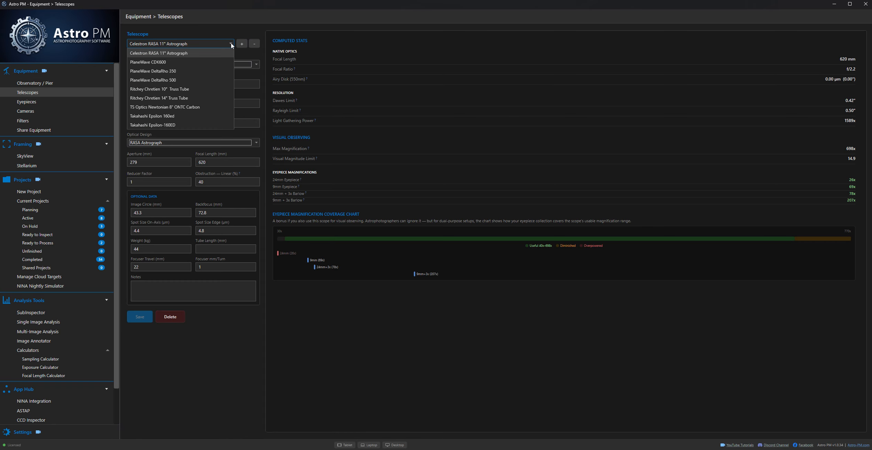
click(230, 44)
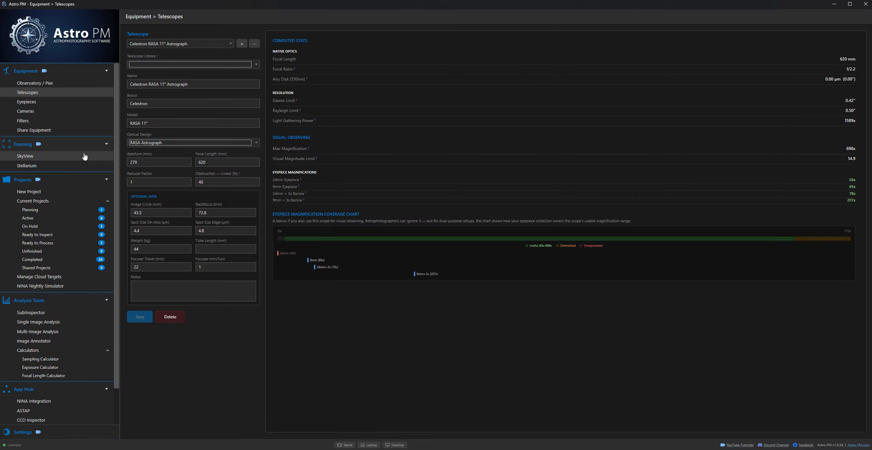
Step: Open the camera equipment page, load the ZWO ASI 6200mm Pro profile, and turn its 3×3 binning mode off and on again
click(25, 112)
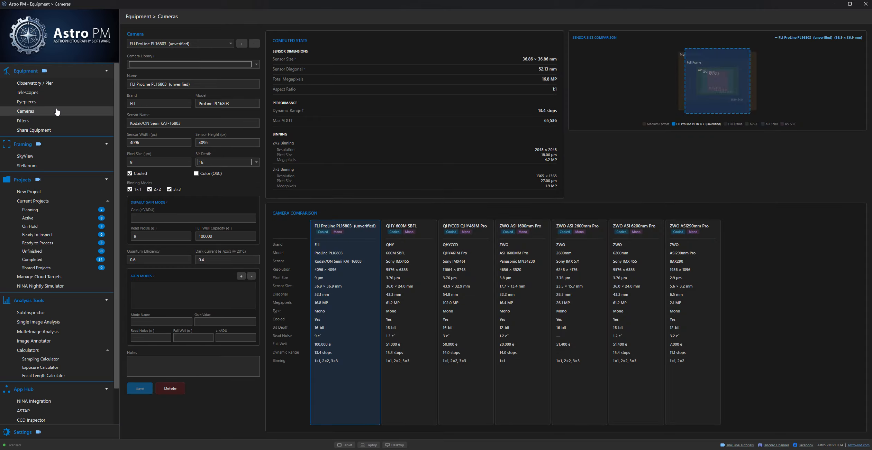
click(194, 42)
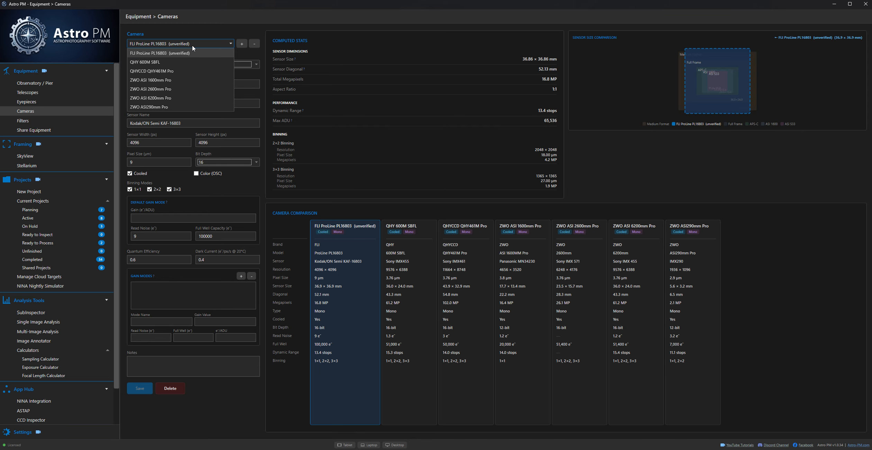
click(157, 98)
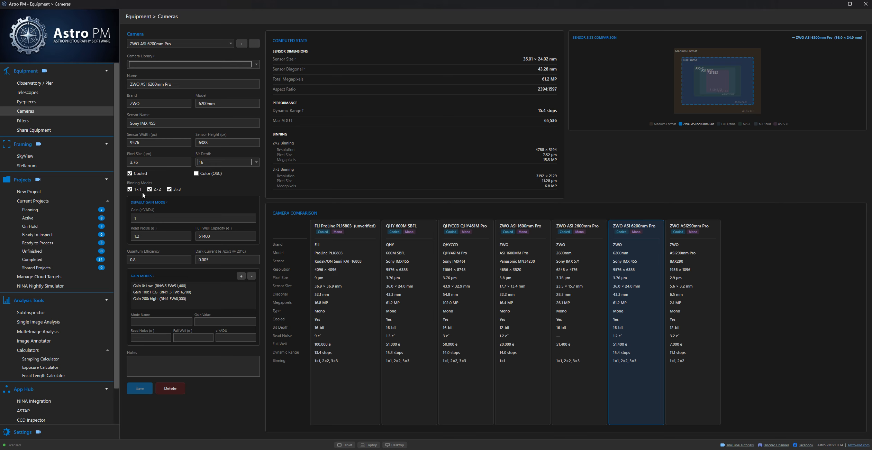
click(168, 190)
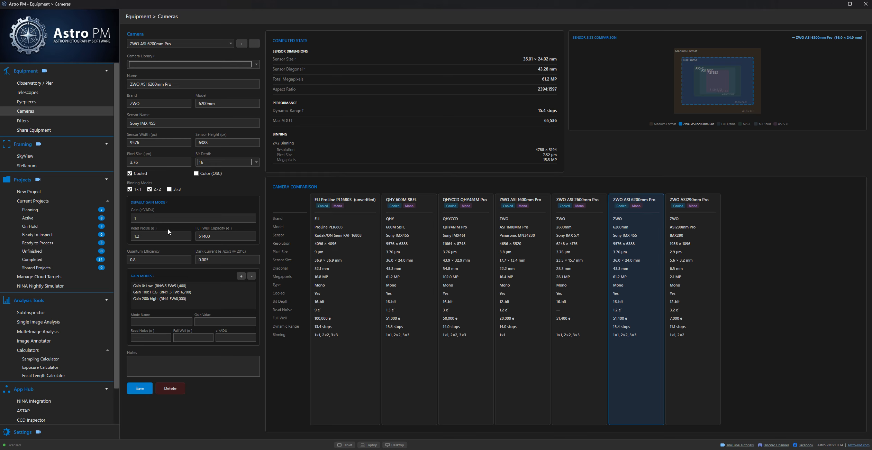
click(169, 189)
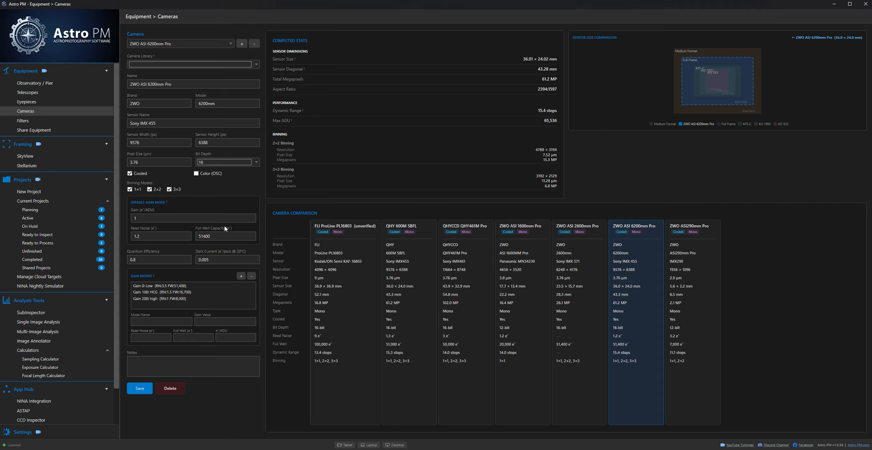
Step: Browse the camera library's available models and close the list without choosing one
click(248, 237)
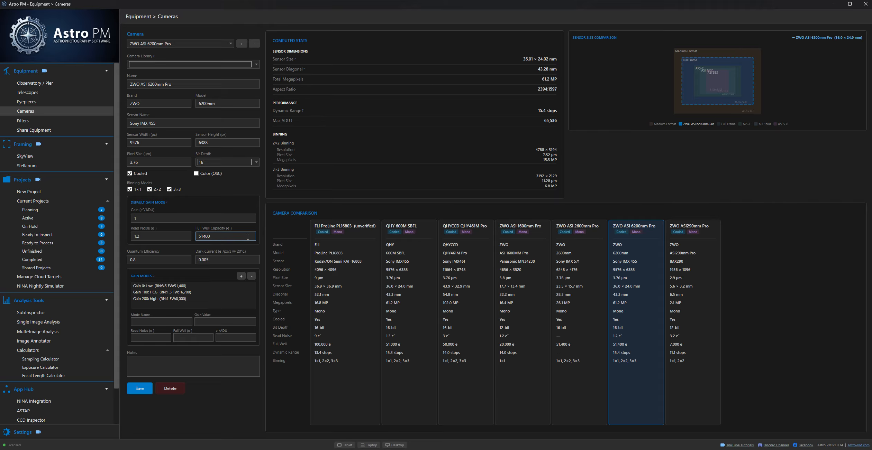
click(257, 67)
mouse_move(257, 92)
mouse_down()
mouse_move(256, 186)
mouse_move(257, 84)
mouse_up()
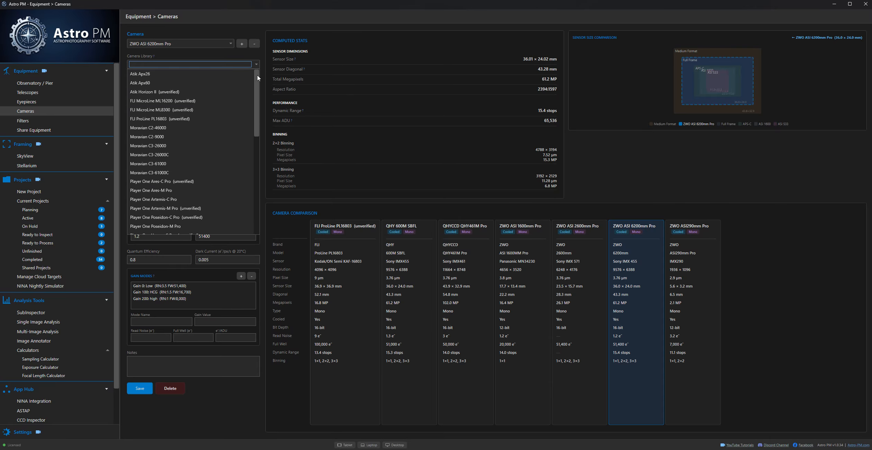
click(255, 55)
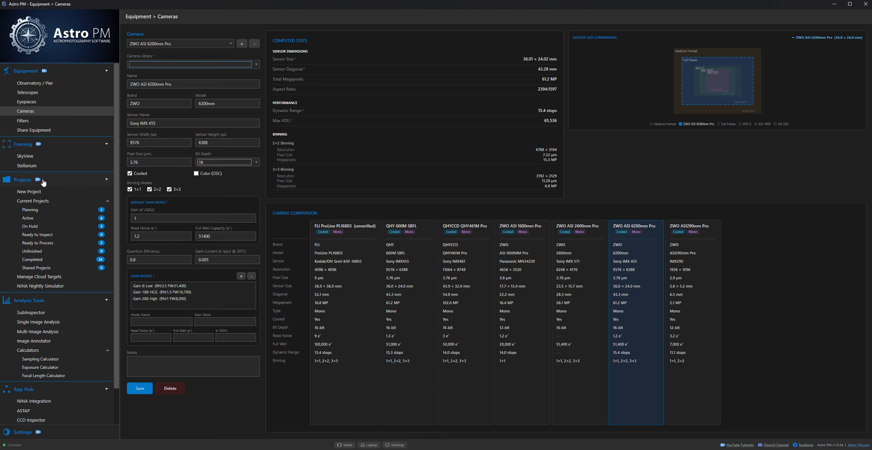
Step: Open the Sampling Calculator with the TS Optics Newtonian 8" ONTC Carbon telescope and the ZWO ASI 2600mm Pro camera
click(33, 362)
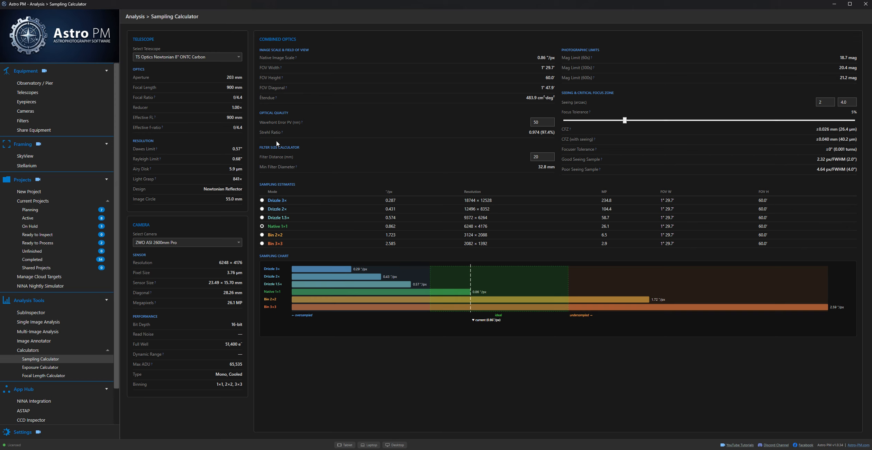
click(195, 57)
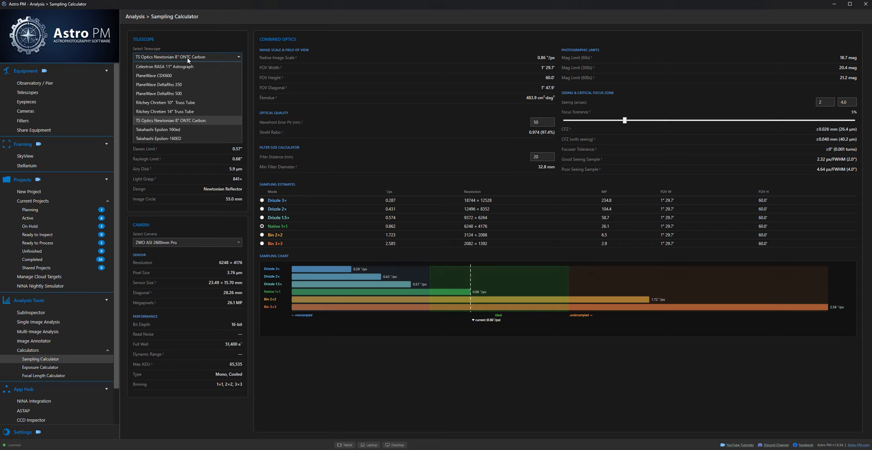
click(177, 120)
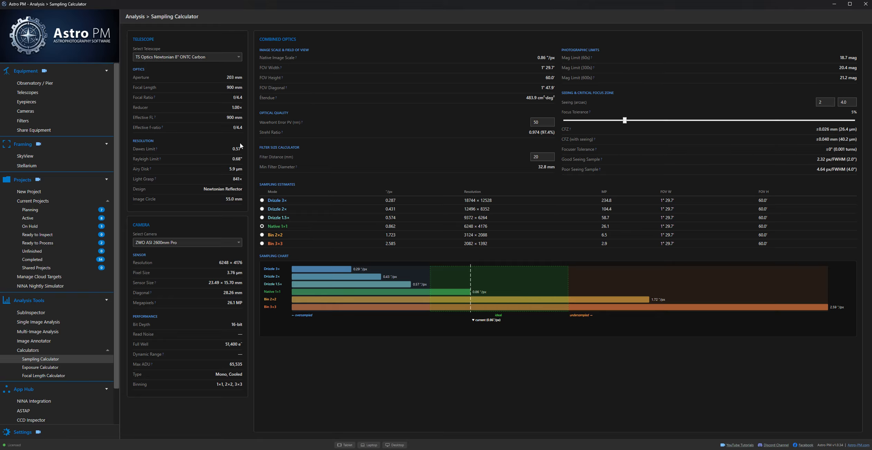
click(210, 244)
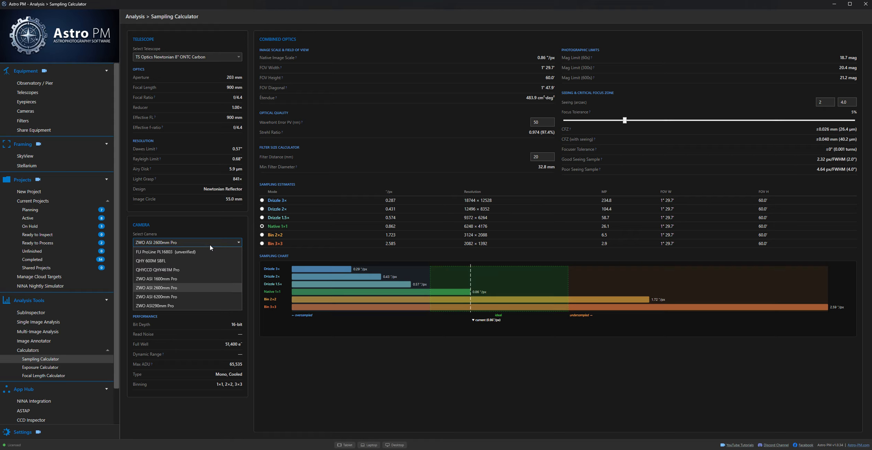
click(162, 288)
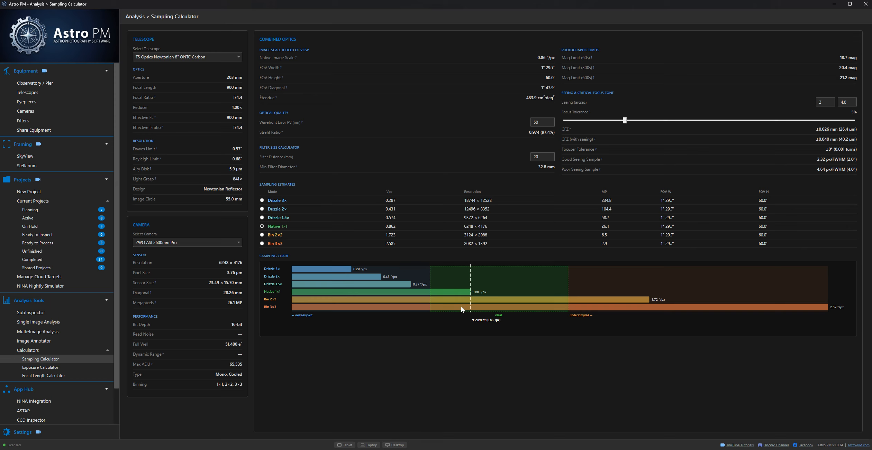
Step: Compare the Bin 2×2 and Drizzle 2× modes with Native 1×1 on the sampling chart, ending on Native 1×1
click(261, 235)
click(262, 227)
click(262, 209)
click(261, 227)
Step: Set the seeing range to 4 and 5 arcsec and select Bin 2×2 sampling
click(822, 104)
double_click(830, 103)
click(829, 102)
text(3)
key(BackSpace)
text(4)
double_click(850, 101)
text(5)
click(262, 235)
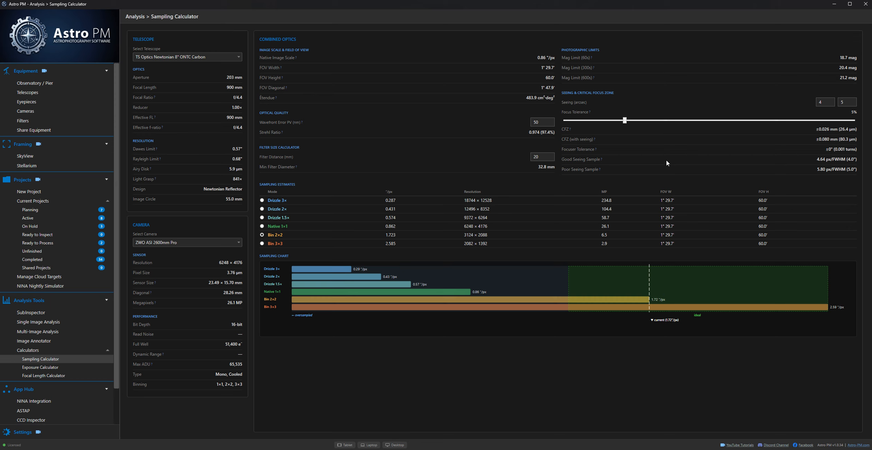
Step: Set the good-seeing value to 1 arcsec and select Native 1×1 sampling
click(825, 103)
text(1)
click(262, 226)
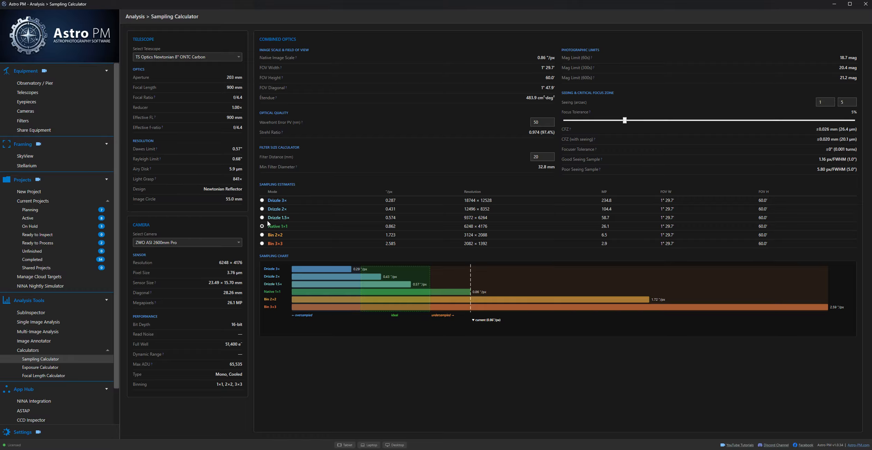
Step: Check Drizzle 2× sampling, set the good-seeing value to 2 arcsec, and return to Native 1×1
click(262, 210)
text(2)
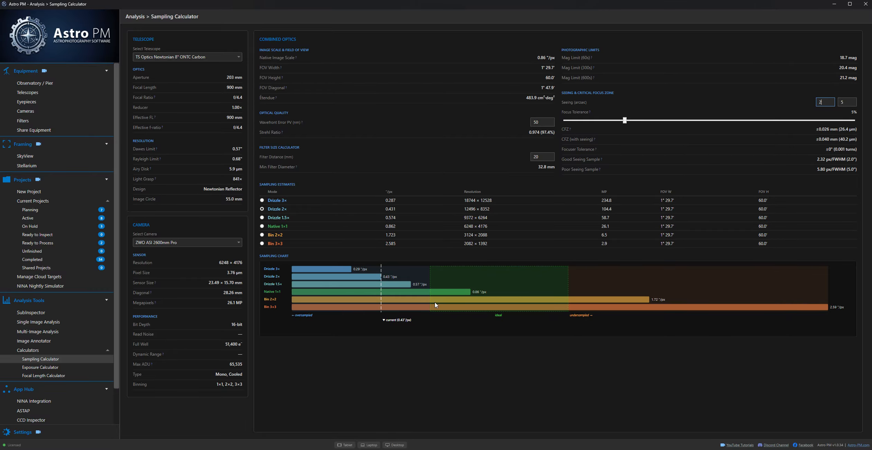
click(263, 226)
Step: Change the camera to the ZWO ASI 6200mm Pro and the telescope to the Ritchey Chretien 14" Truss Tube, keeping Native 1×1 sampling
click(163, 244)
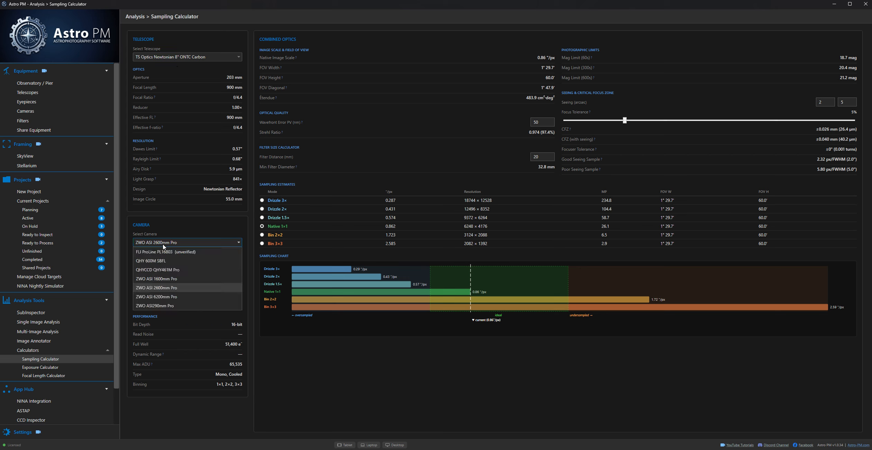
click(157, 297)
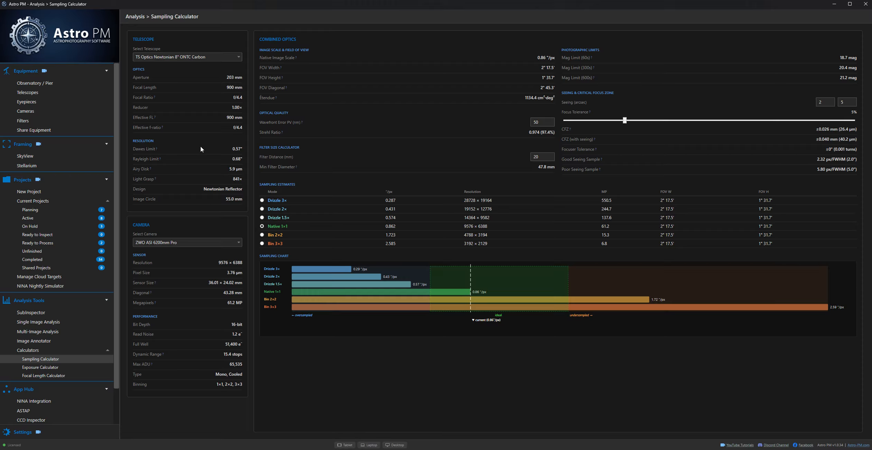
click(184, 57)
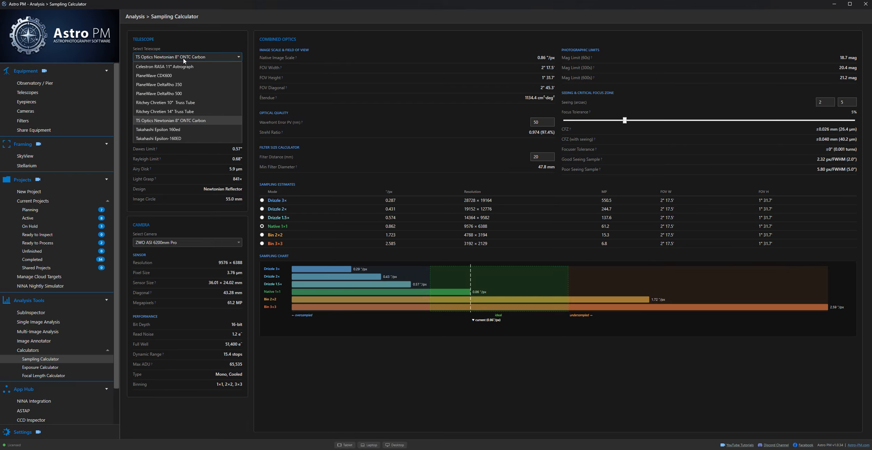
click(168, 112)
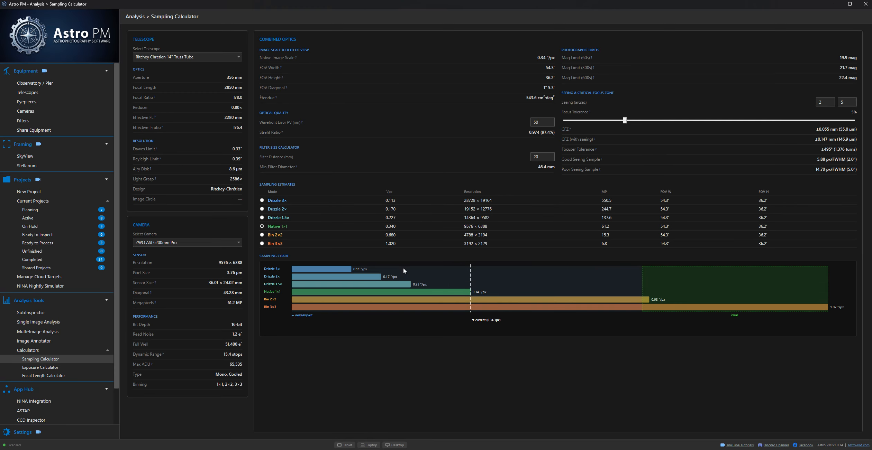
click(206, 244)
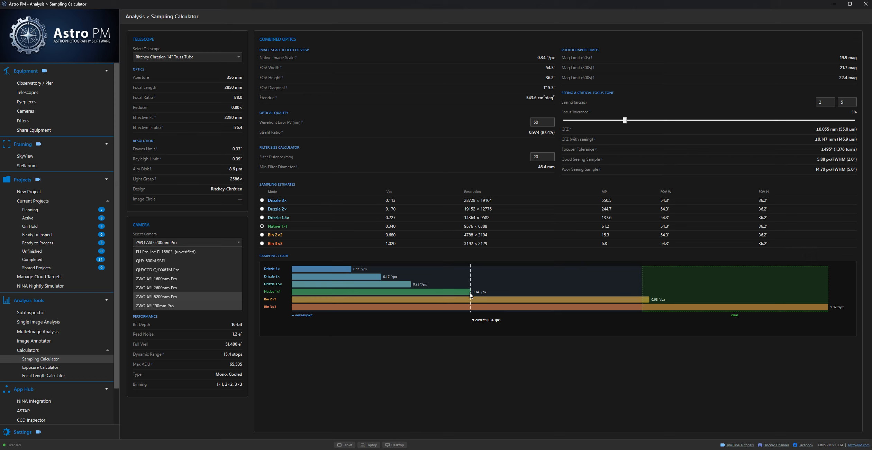
click(263, 228)
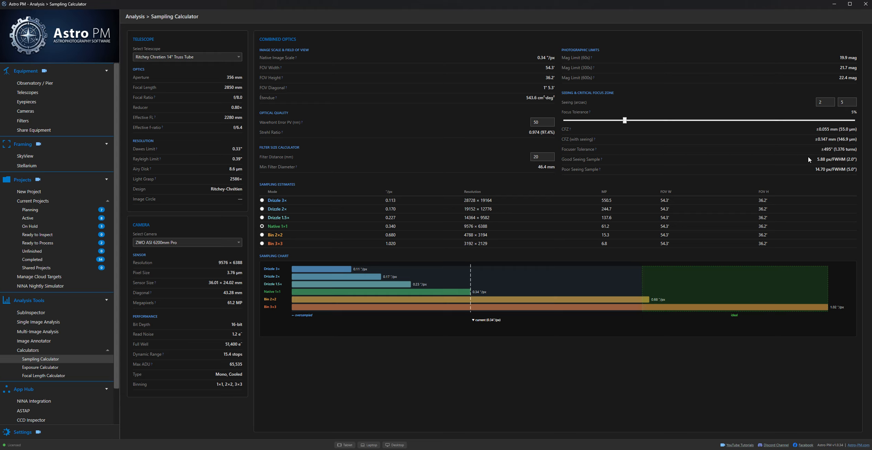
Step: Try a good-seeing value of 1 arcsec for the Ritchey Chretien 14" setup
click(820, 102)
double_click(824, 103)
text(1)
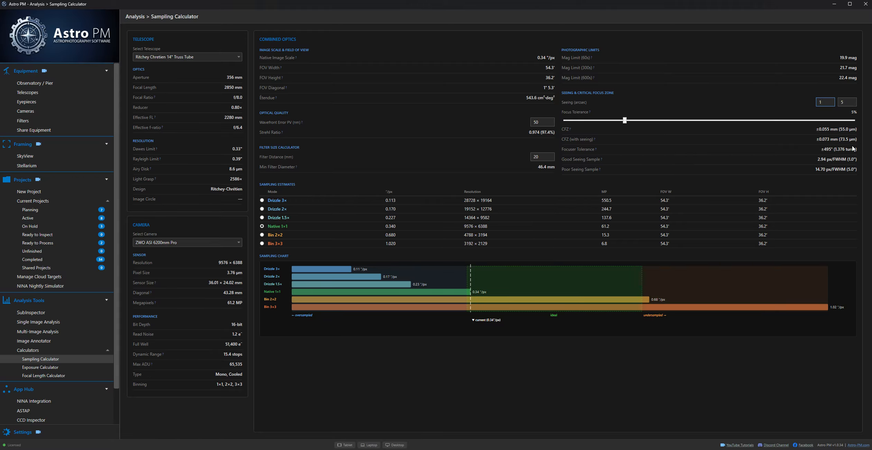
key(Tab)
Step: Try a good-seeing value of 3 arcsec together with Bin 2×2 sampling
double_click(827, 103)
text(2)
key(BackSpace)
text(3)
click(262, 235)
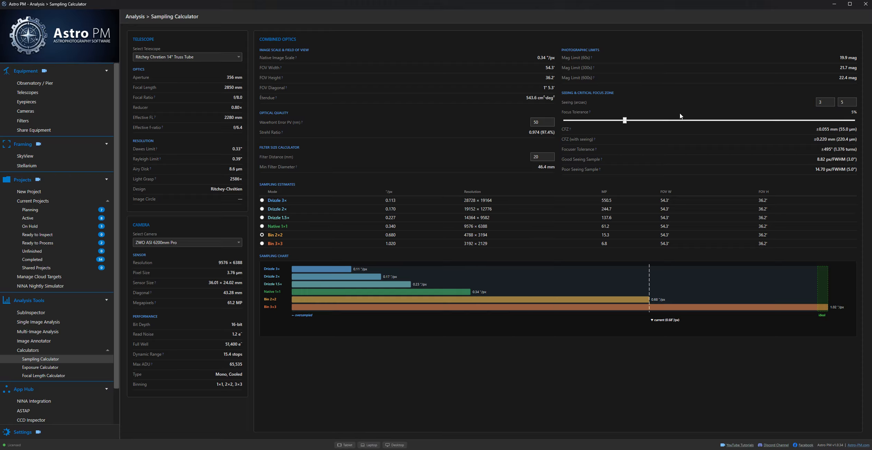
Step: Try a good-seeing value of 2.5 arcsec, settle on 2 arcsec, and select Bin 3×3 sampling
click(825, 101)
text(2.5)
key(Tab)
key(shift+Tab)
key(BackSpace)
key(BackSpace)
key(Tab)
click(262, 244)
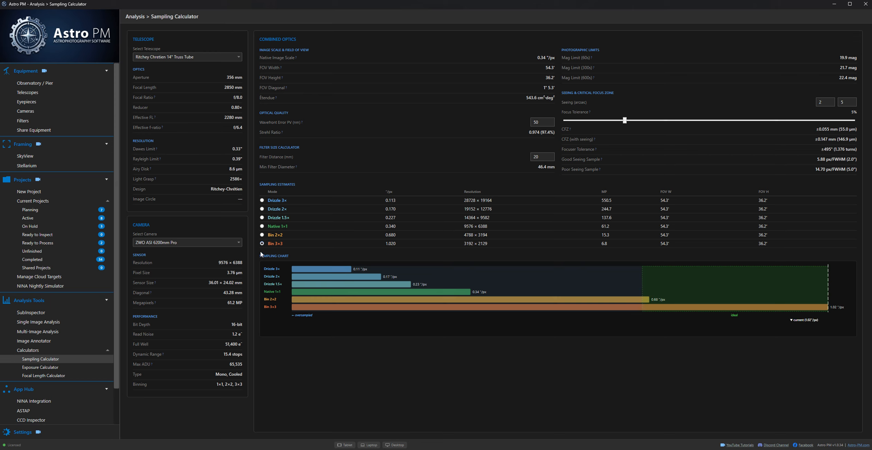
Step: Check Bin 2×2, return to Native 1×1 sampling, and set the filter distance to 23 mm
click(262, 235)
click(262, 227)
key(BackSpace)
key(BackSpace)
Step: Switch the telescope to the Celestron RASA 11" Astrograph and set the filter distance to 17 mm
click(179, 55)
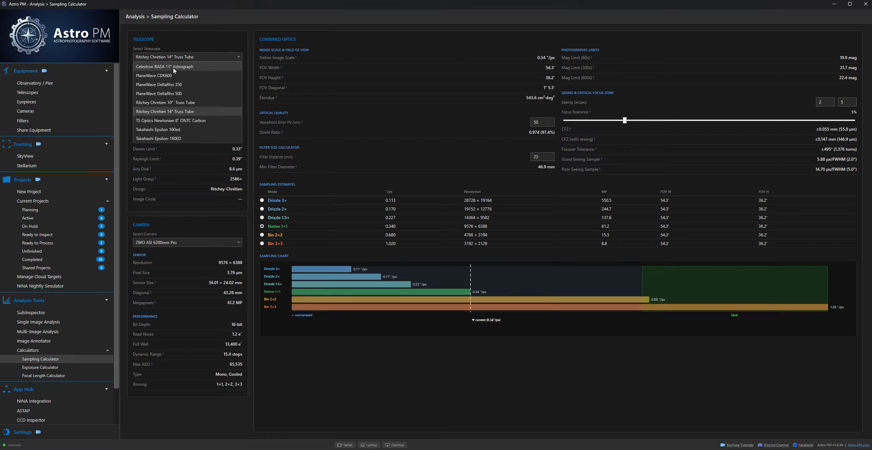
click(173, 68)
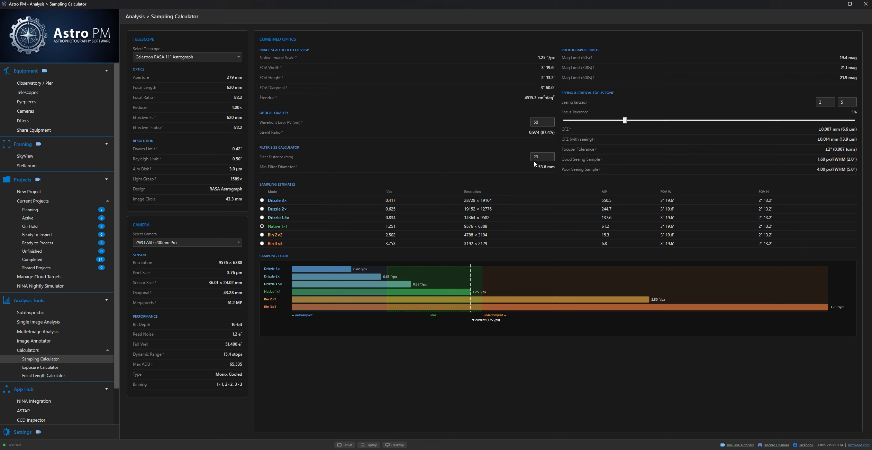
click(542, 157)
Step: Check the RASA 11" results with the ZWO ASI 2600mm Pro camera and switch back to the ZWO ASI 6200mm Pro
click(211, 244)
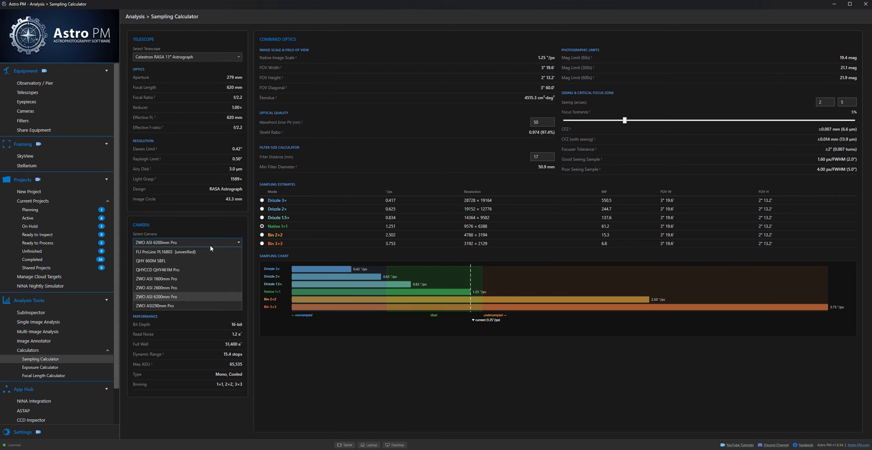
click(158, 289)
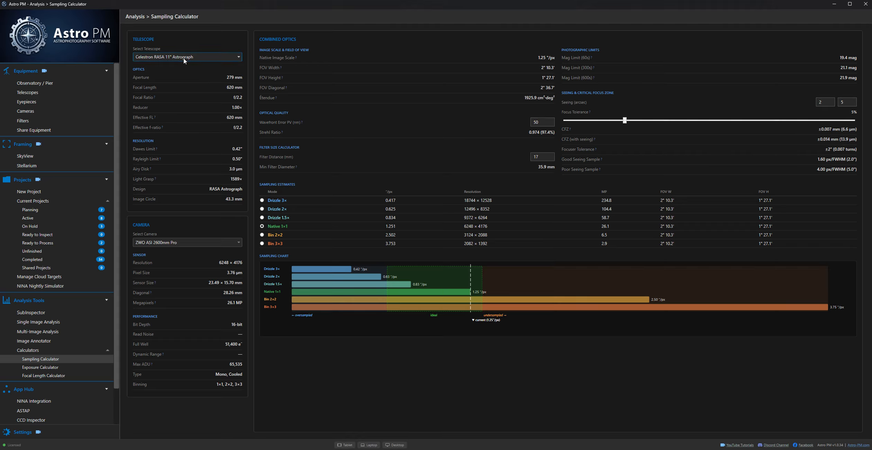
click(161, 243)
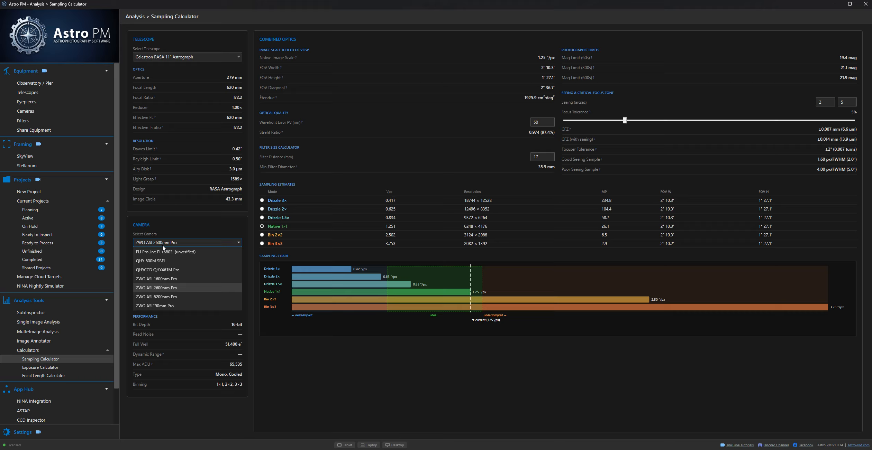
click(162, 296)
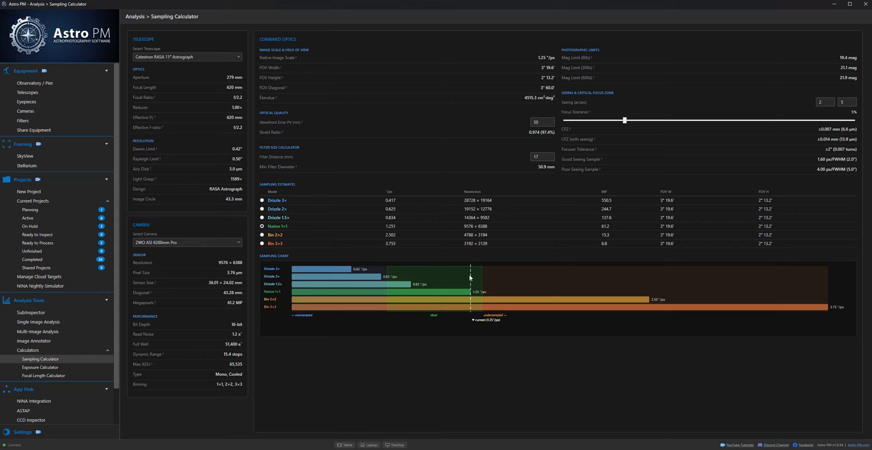
Step: Select Drizzle 1.5× sampling, try a good-seeing value of 1 arcsec, and set it to 3 arcsec
click(262, 217)
text(1)
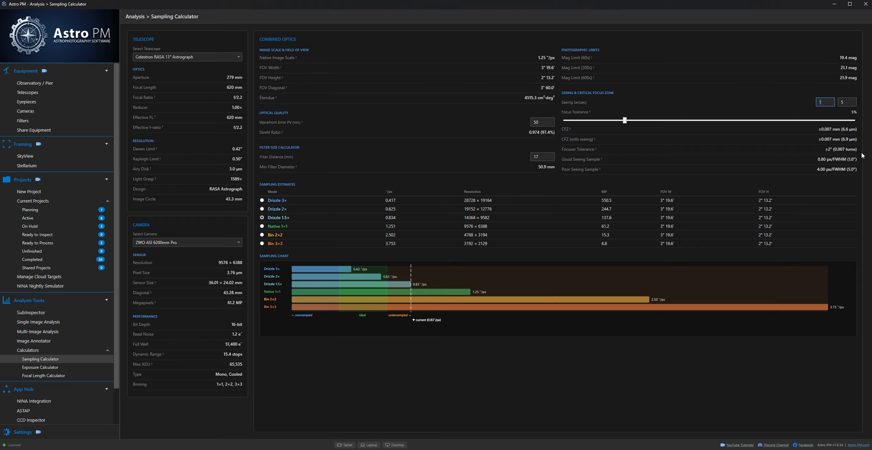
text(3)
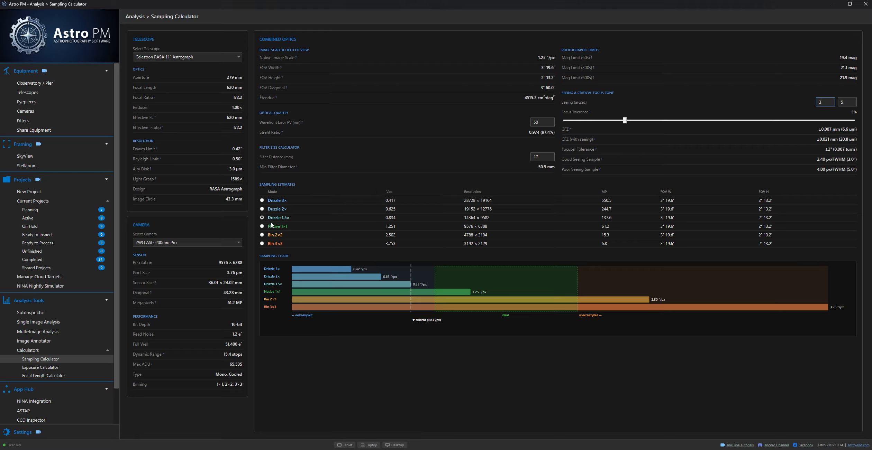
Step: Set the seeing range to 4 arcsec for good seeing and 7 arcsec for poor seeing
key(BackSpace)
text(4)
key(Tab)
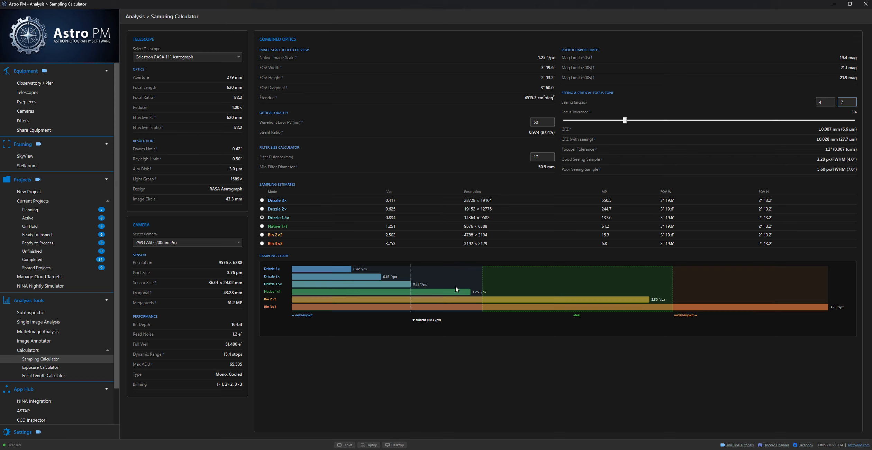
Step: Select Bin 2×2 sampling, compare good-seeing values of 2 and 1 arcsec, and set good seeing to 3 arcsec
click(262, 235)
click(824, 104)
text(2)
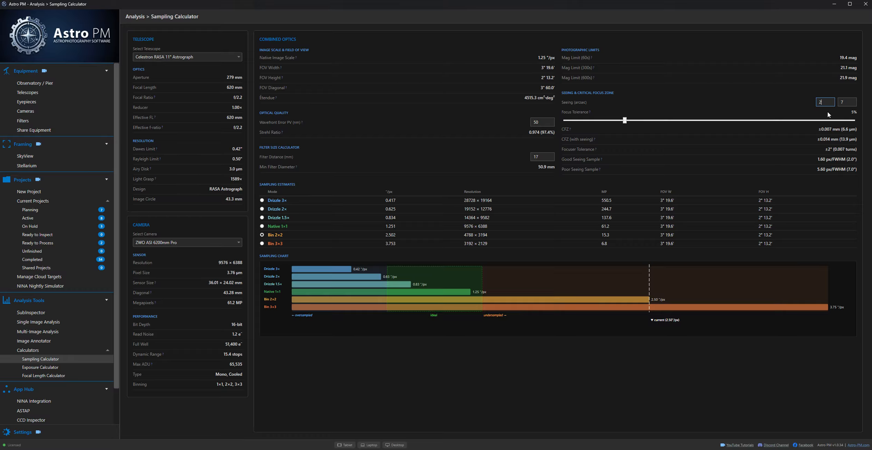
key(BackSpace)
text(3)
drag(825, 102, 817, 105)
text(21)
text(3)
Step: Switch the telescope to the Ritchey Chretien 10" Truss Tube and set good seeing to 2 arcsec
click(182, 57)
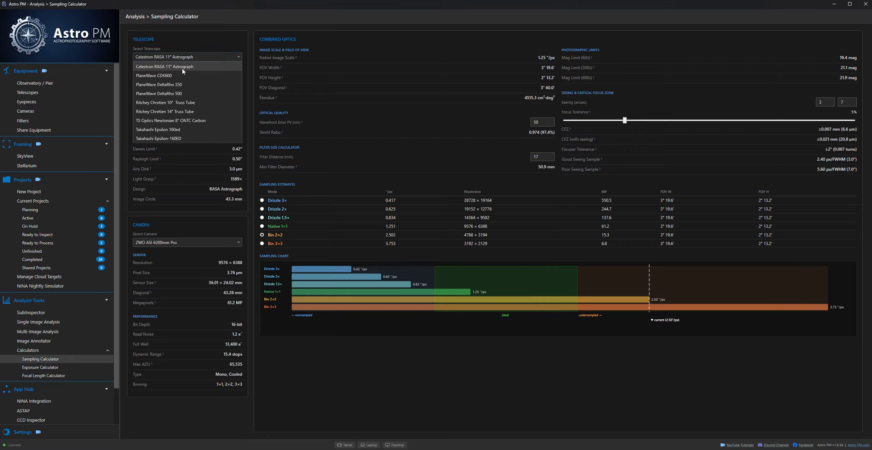
click(174, 103)
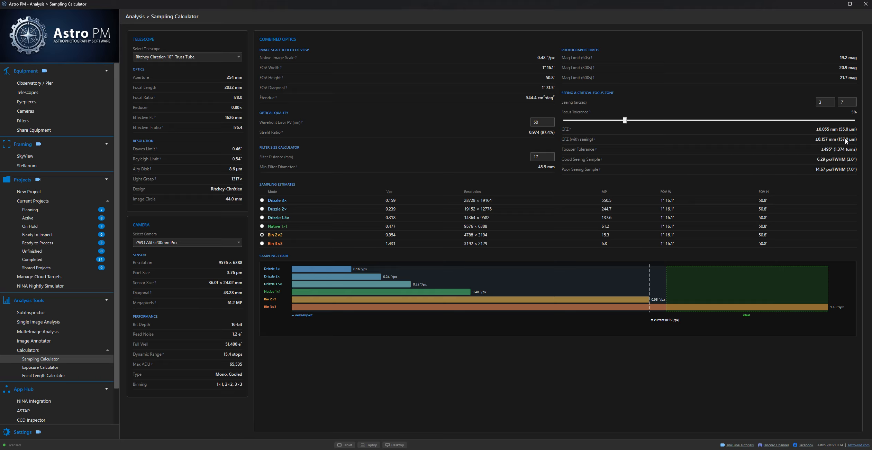
click(819, 101)
key(BackSpace)
text(2)
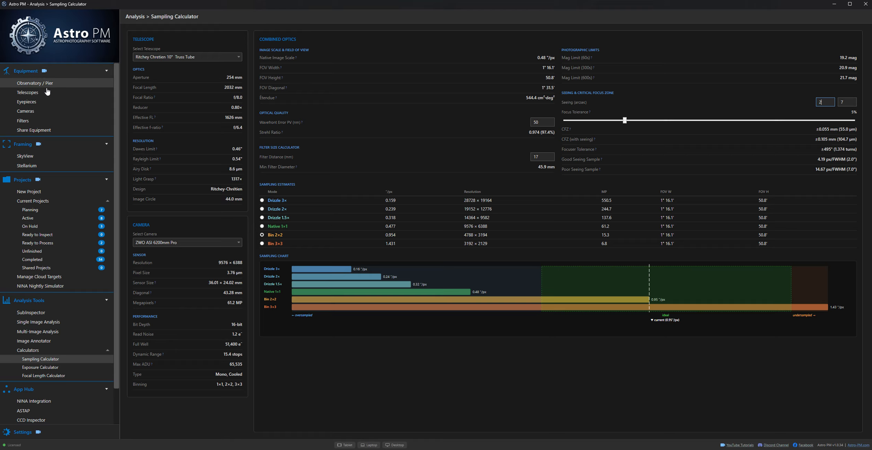
Step: Switch the telescope to the PlaneWave DeltaRho 500 and the camera to the FLI ProLine PL16803
click(152, 58)
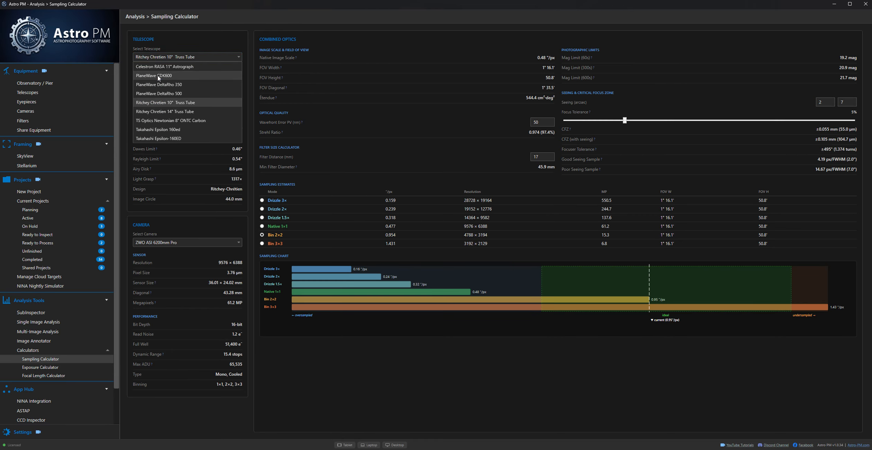
click(164, 94)
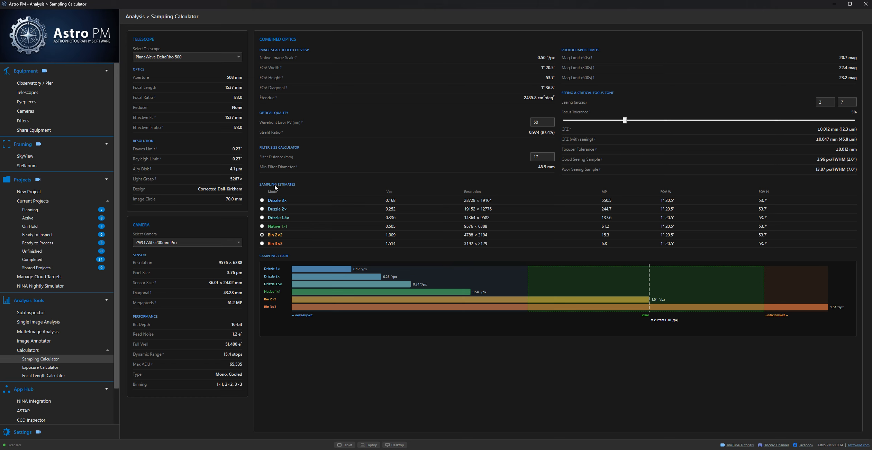
click(227, 244)
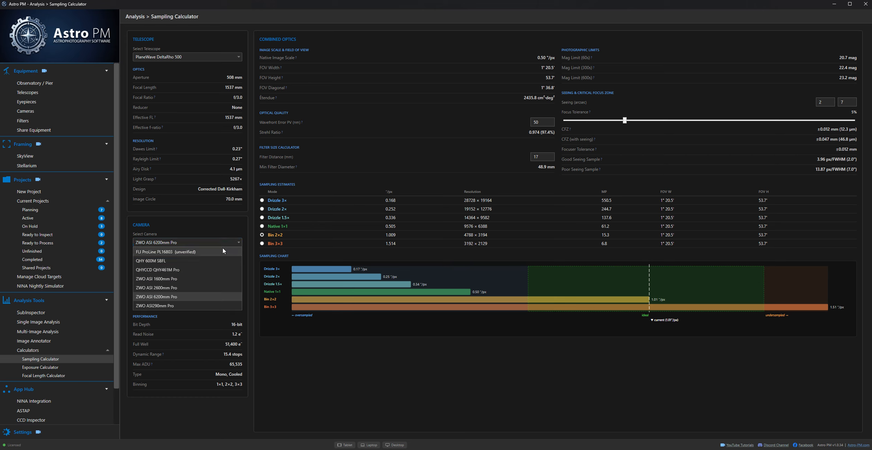
click(224, 244)
click(198, 242)
click(163, 251)
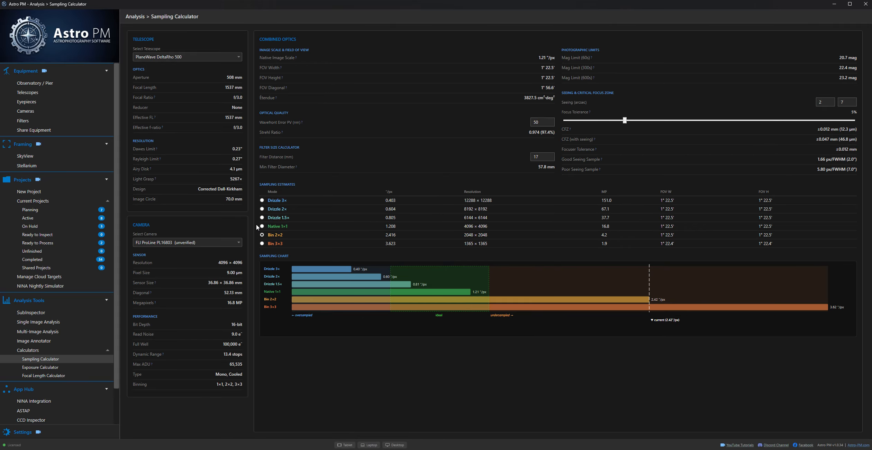